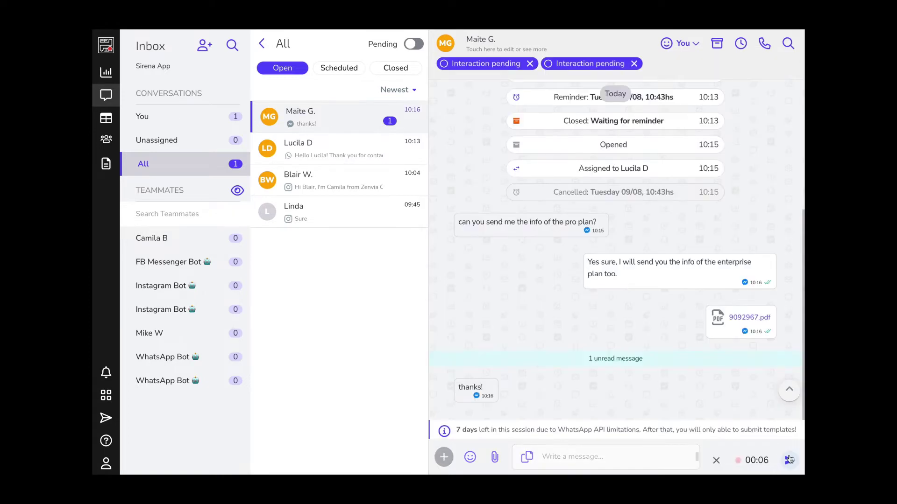
Step: Stop the voice recording and send it in the open WhatsApp chat
{"action": "left_click", "coordinate": [789, 459]}
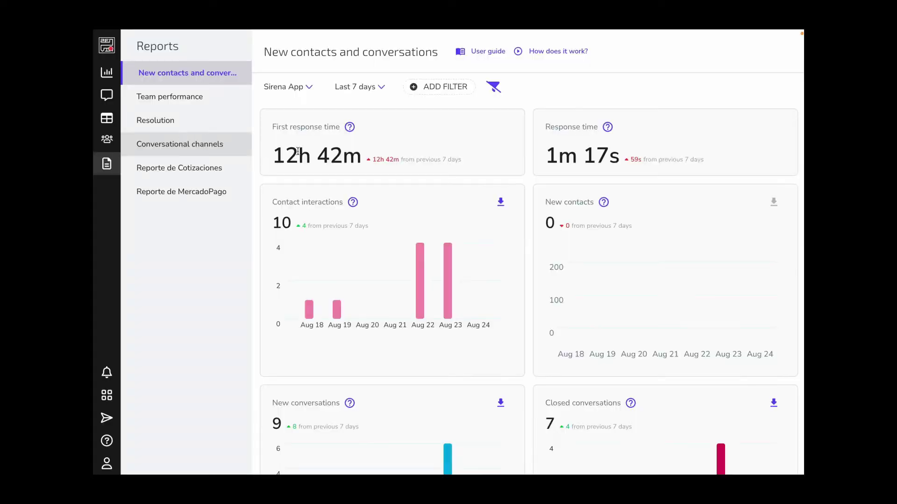
Step: Review the New contacts and conversations report and switch its period to Last month
{"action": "scroll", "coordinate": [368, 192], "scroll_direction": "down", "scroll_amount": 2}
{"action": "scroll", "coordinate": [368, 192], "scroll_direction": "down", "scroll_amount": 3}
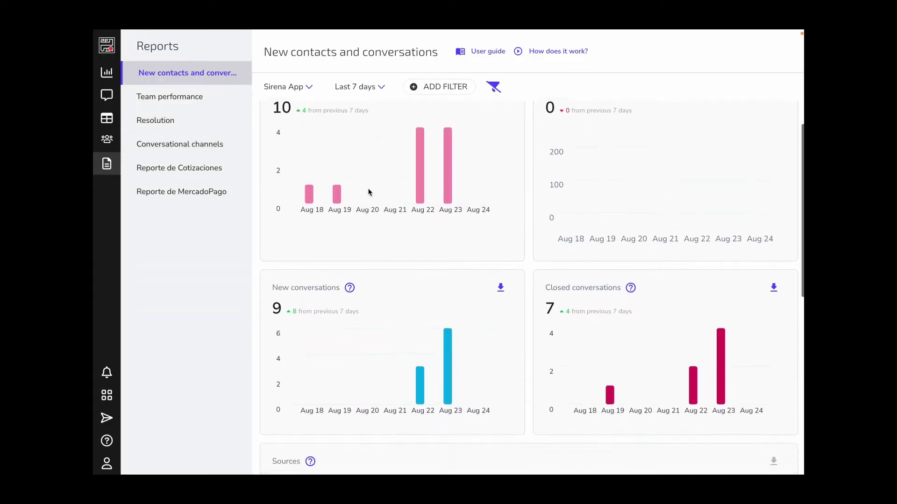
{"action": "scroll", "coordinate": [368, 192], "scroll_direction": "down", "scroll_amount": 6}
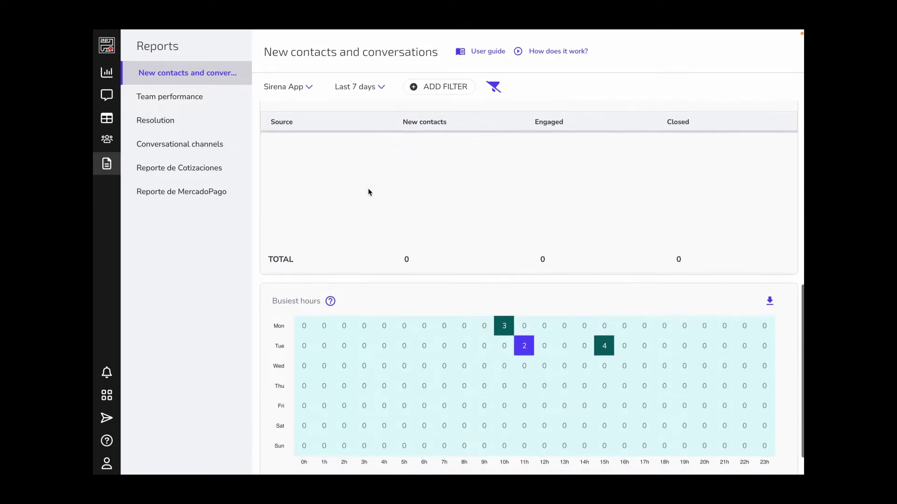
{"action": "scroll", "coordinate": [369, 192], "scroll_direction": "down", "scroll_amount": 1}
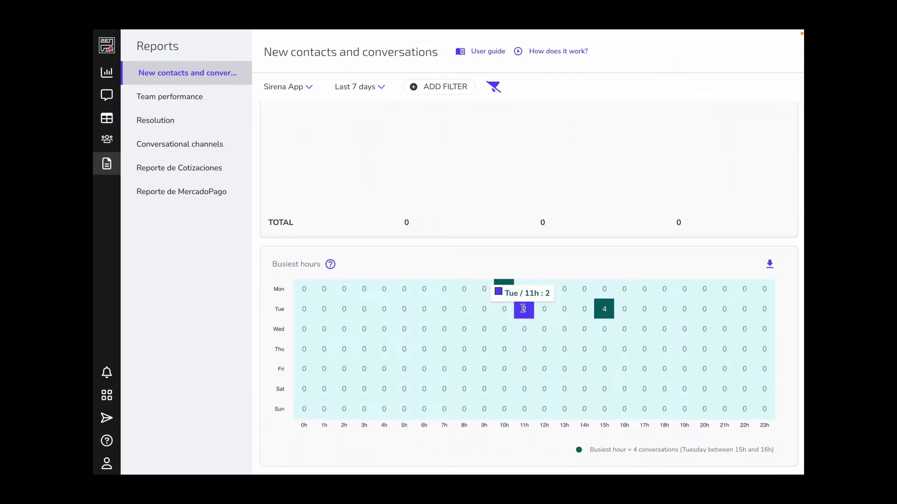
{"action": "scroll", "coordinate": [521, 200], "scroll_direction": "up", "scroll_amount": 3}
{"action": "scroll", "coordinate": [519, 201], "scroll_direction": "up", "scroll_amount": 8}
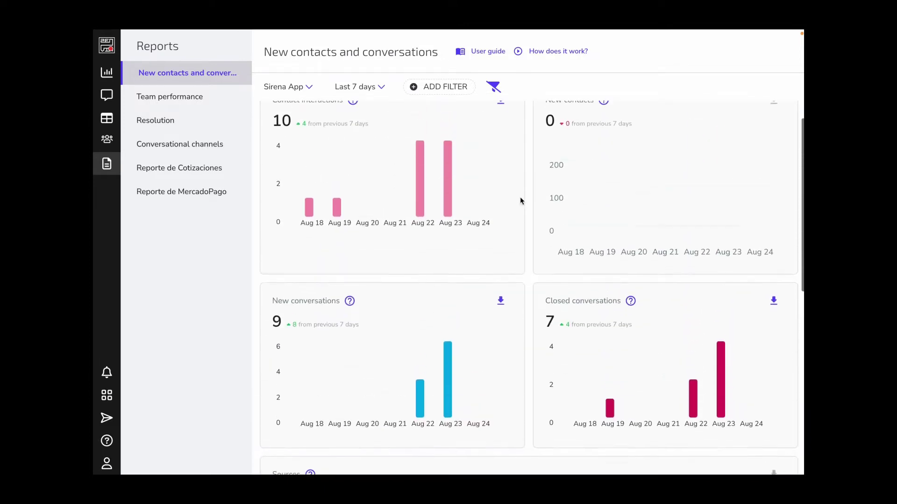
{"action": "left_click", "coordinate": [351, 88]}
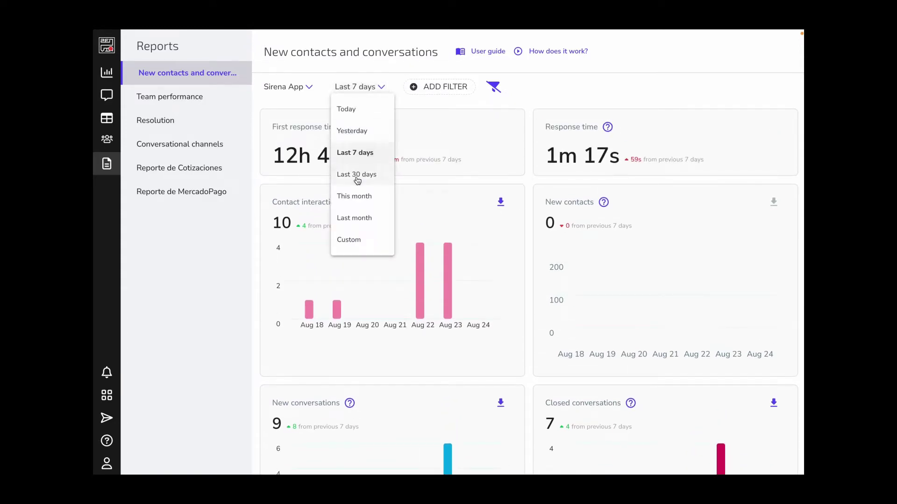
{"action": "left_click", "coordinate": [356, 216]}
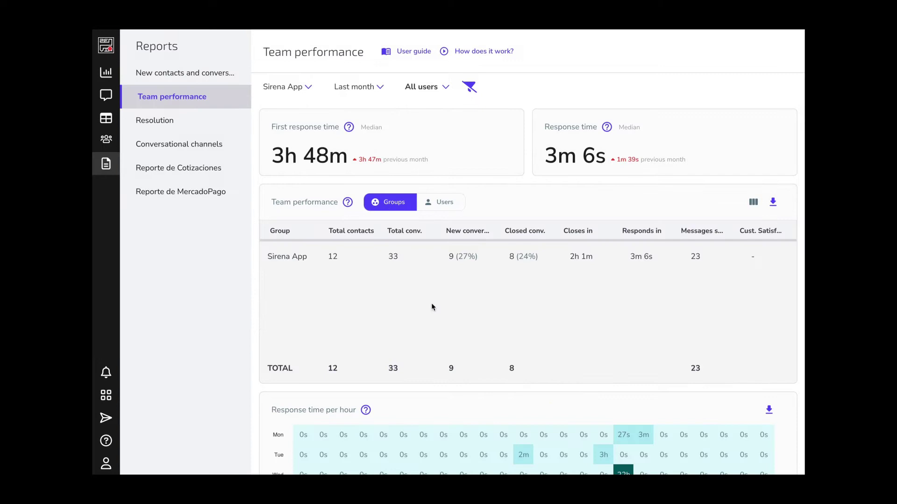
{"action": "scroll", "coordinate": [432, 306], "scroll_direction": "down", "scroll_amount": 3}
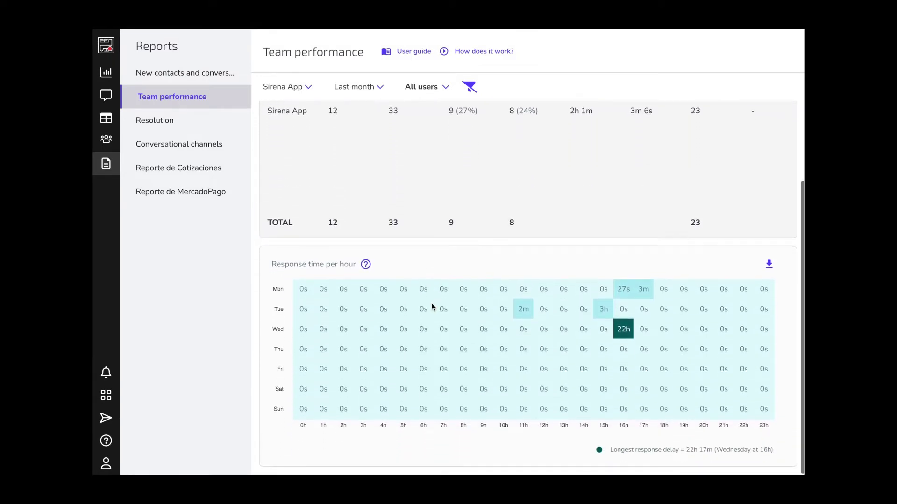
Step: Scroll the reports page and open the Reporte de Cotizaciones report
{"action": "scroll", "coordinate": [432, 305], "scroll_direction": "up", "scroll_amount": 3}
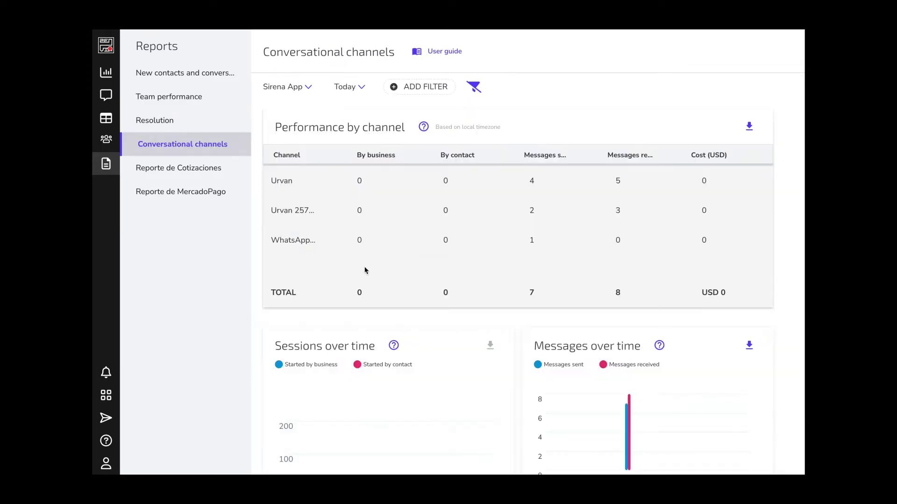
{"action": "scroll", "coordinate": [365, 271], "scroll_direction": "down", "scroll_amount": 1}
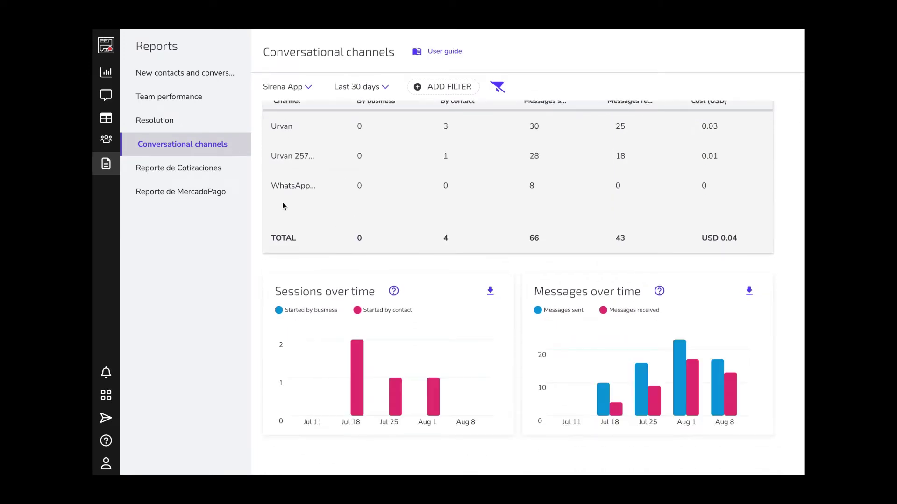
{"action": "left_click", "coordinate": [191, 172]}
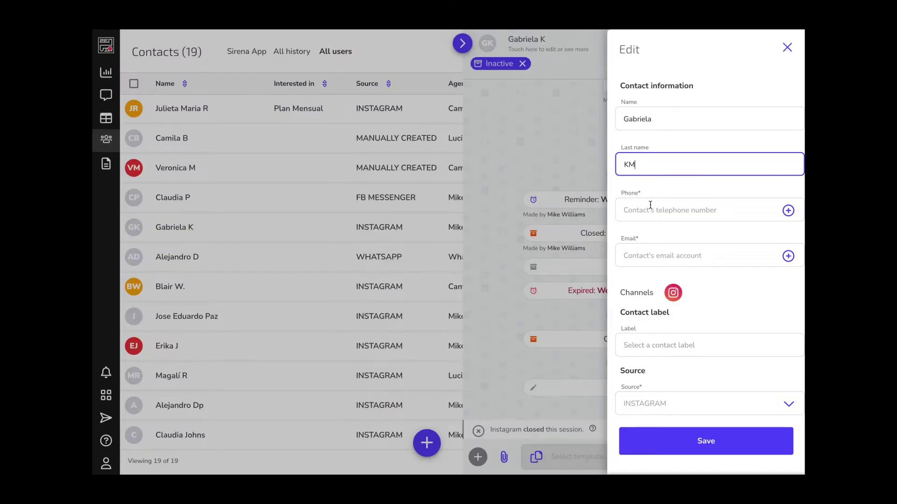
Step: Tag the contact with the Warm label and save the contact's details
{"action": "scroll", "coordinate": [650, 204], "scroll_direction": "down", "scroll_amount": 3}
{"action": "left_click", "coordinate": [669, 205]}
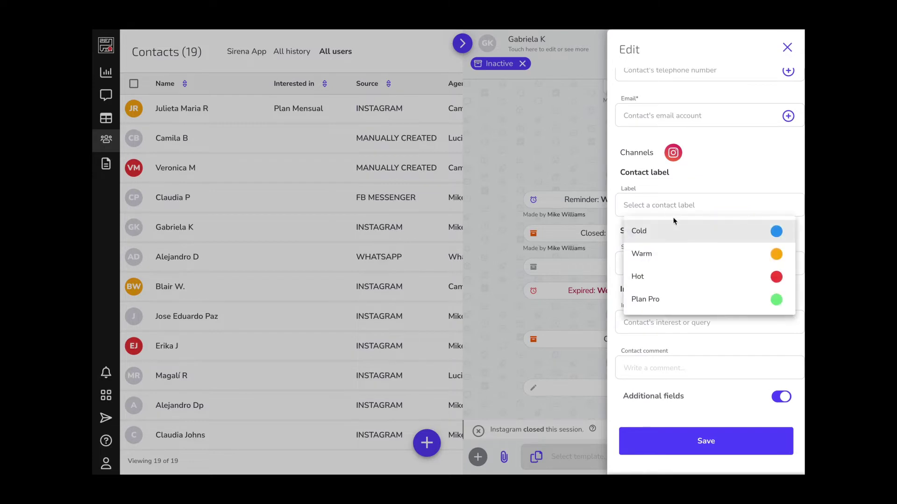
{"action": "left_click", "coordinate": [679, 256]}
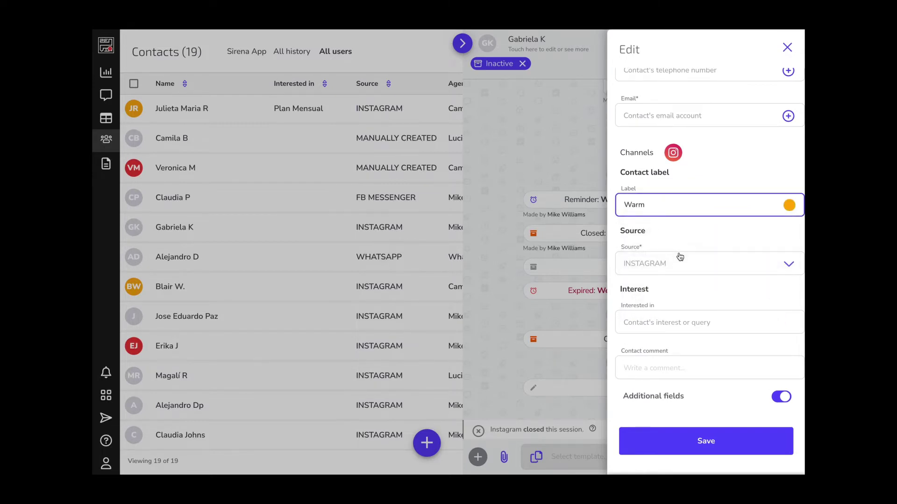
{"action": "left_click", "coordinate": [696, 437]}
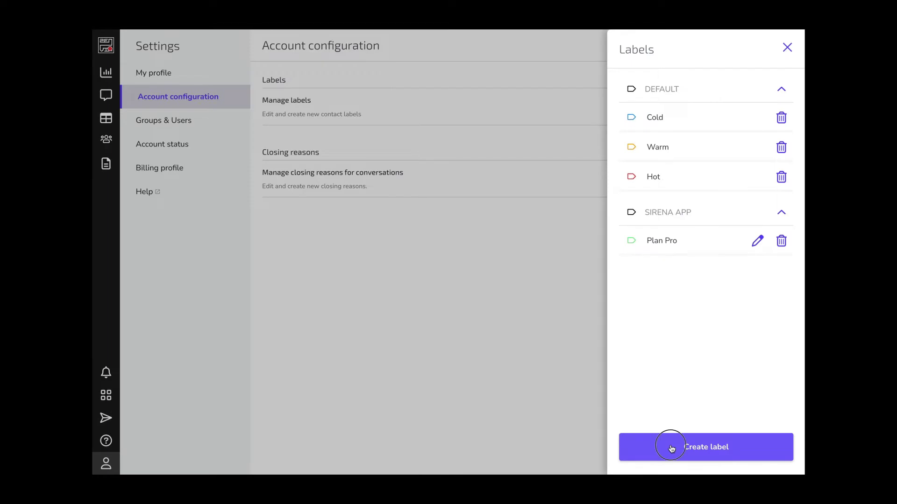
Step: Draft a new label named 'Enterprise', choose its colour, and shorten the contact search term
{"action": "left_click", "coordinate": [671, 449]}
{"action": "type", "text": "Enterprise Plan"}
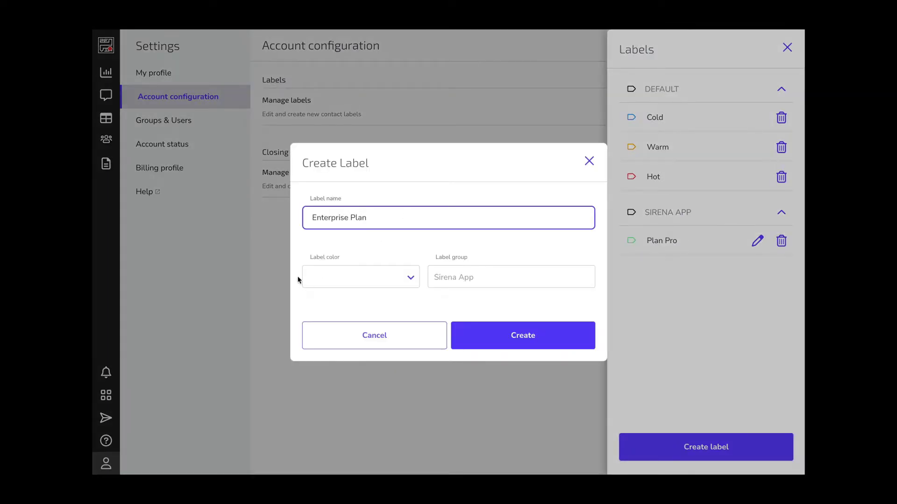
{"action": "left_click", "coordinate": [334, 278]}
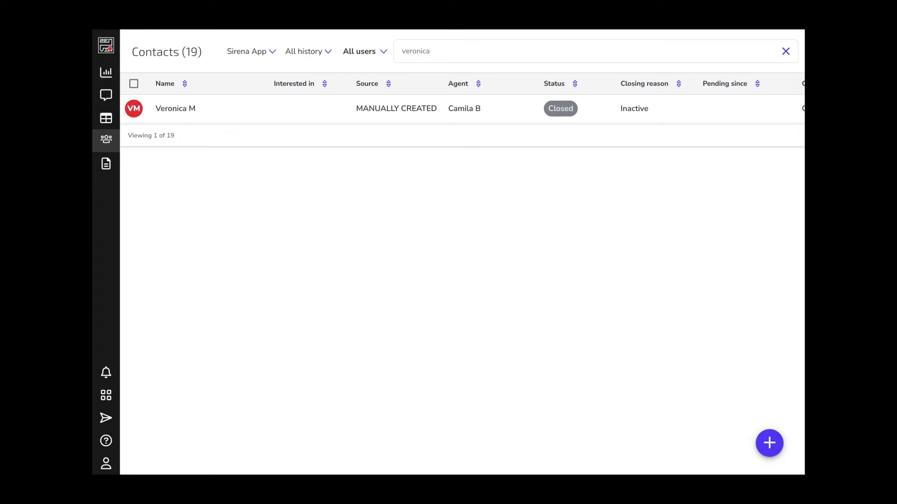
{"action": "key", "text": "BackSpace"}
{"action": "key", "text": "BackSpace"}
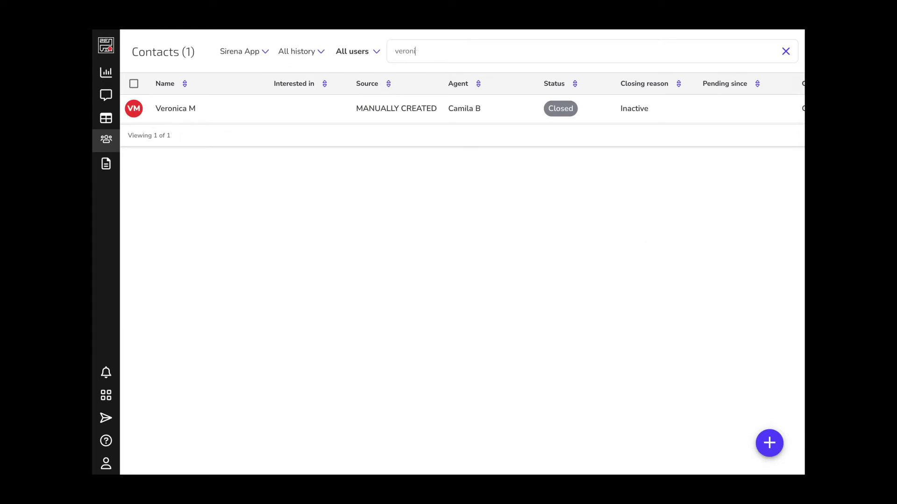
Step: Search contacts for 'Aleja', then start a bulk broadcast to all 19 contacts
{"action": "key", "text": "BackSpace"}
{"action": "key", "text": "BackSpace"}
{"action": "key", "text": "BackSpace"}
{"action": "type", "text": "Aleja"}
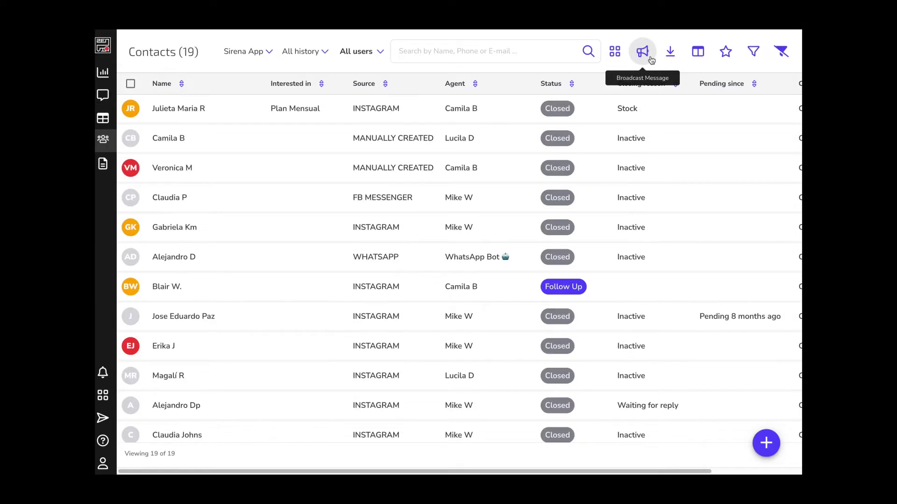
{"action": "left_click", "coordinate": [651, 60]}
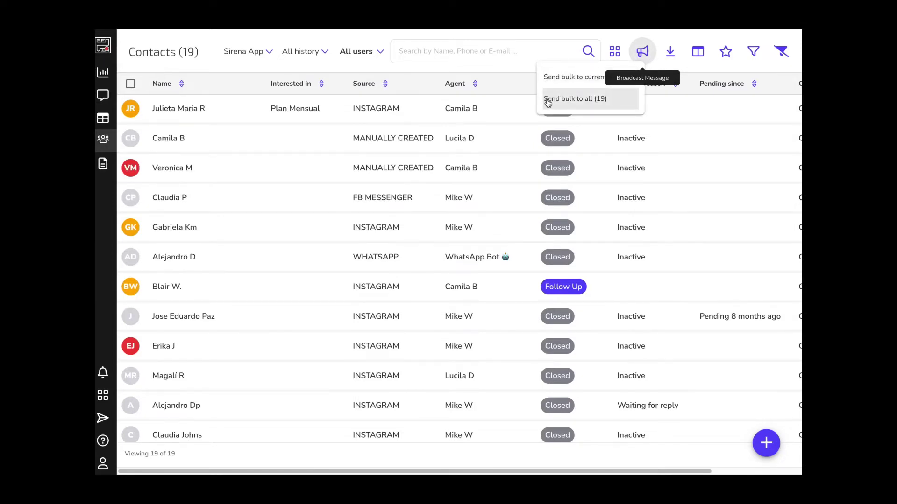
{"action": "left_click", "coordinate": [549, 101]}
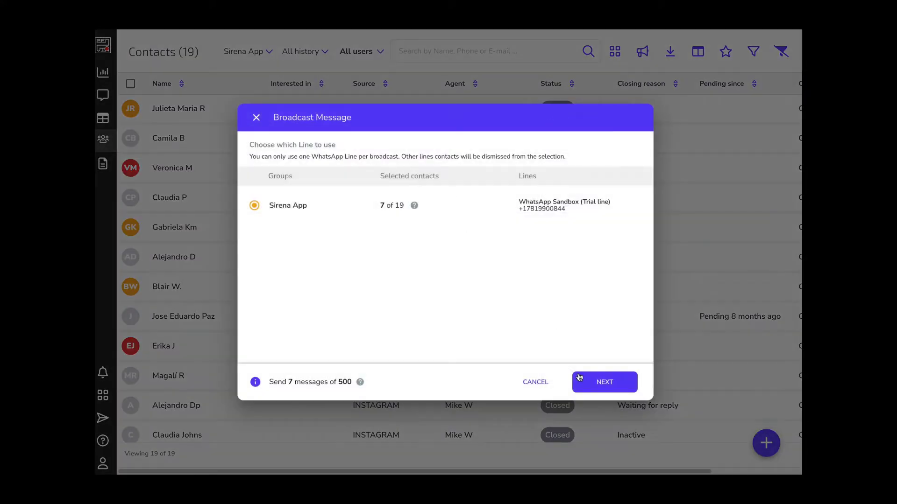
Step: Confirm the sending line and pick the /Sirena code EN message template
{"action": "left_click", "coordinate": [580, 383]}
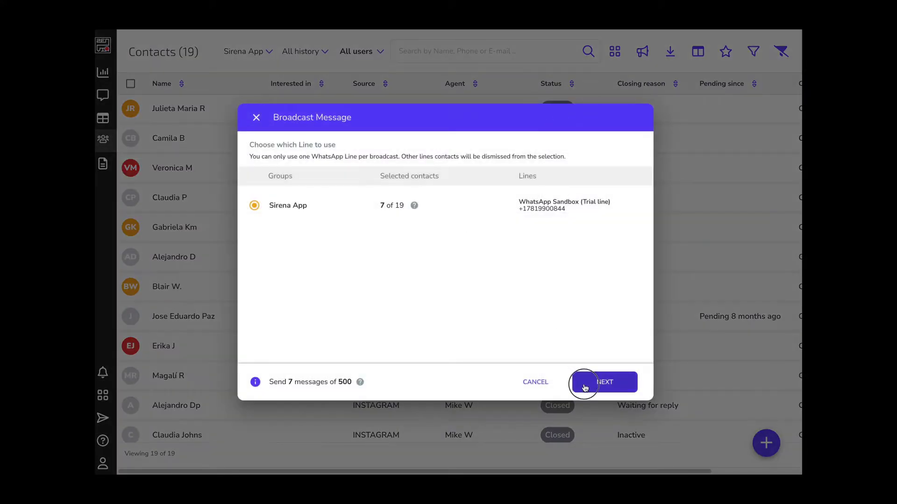
{"action": "scroll", "coordinate": [413, 299], "scroll_direction": "down", "scroll_amount": 3}
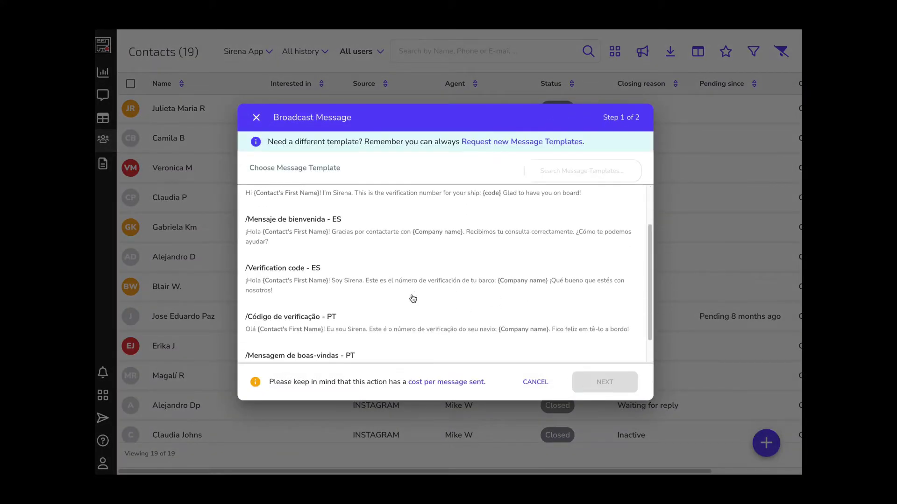
{"action": "scroll", "coordinate": [413, 299], "scroll_direction": "up", "scroll_amount": 3}
{"action": "left_click", "coordinate": [401, 251]}
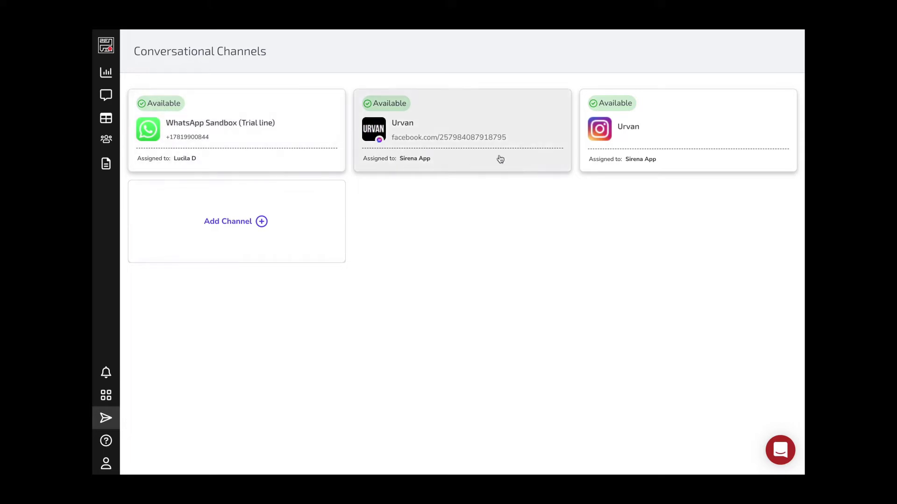
Step: Enable the WhatsApp Sandbox bot's greeting 'Hello! This is our bot' and save it
{"action": "left_click", "coordinate": [306, 138]}
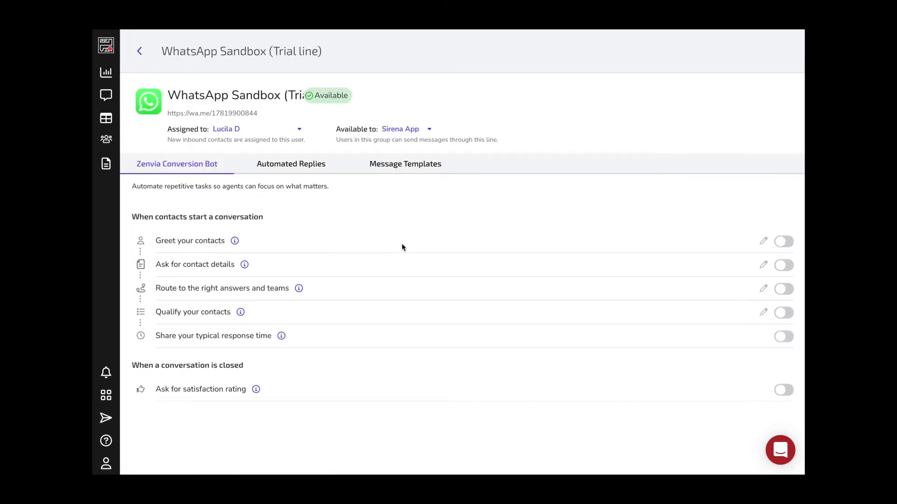
{"action": "left_click", "coordinate": [275, 170]}
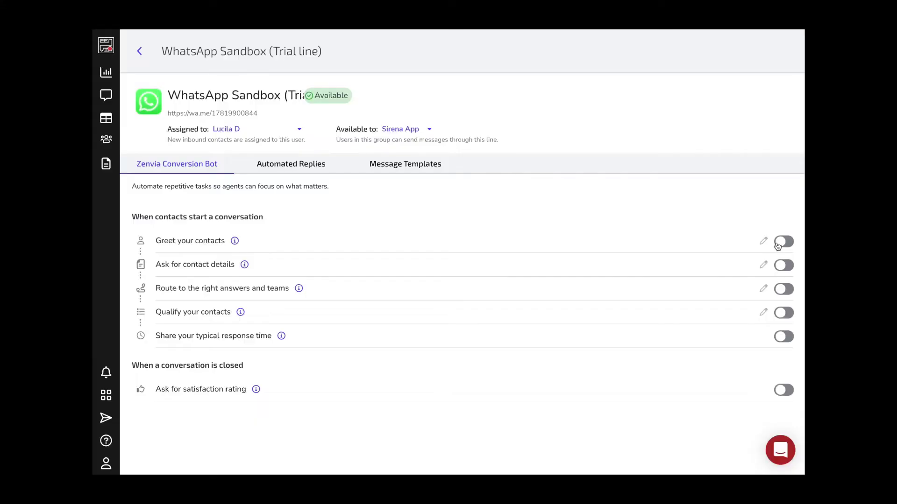
{"action": "left_click", "coordinate": [782, 242]}
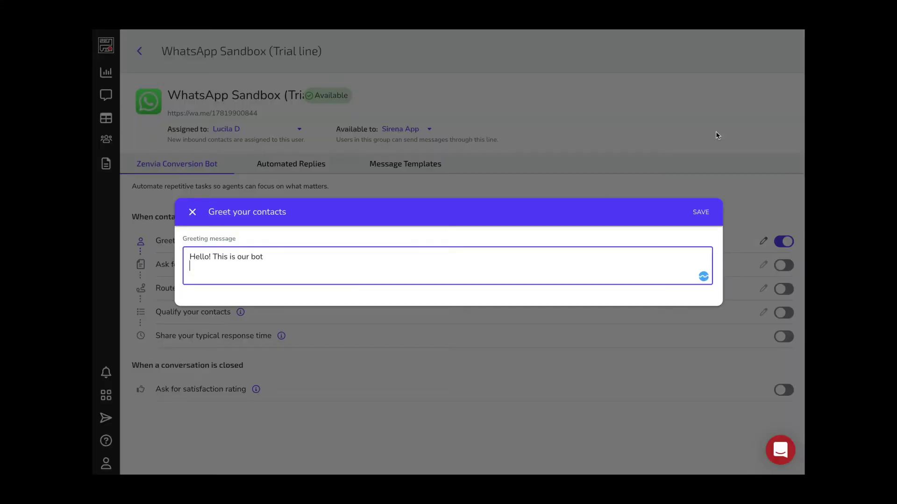
{"action": "left_click", "coordinate": [700, 216]}
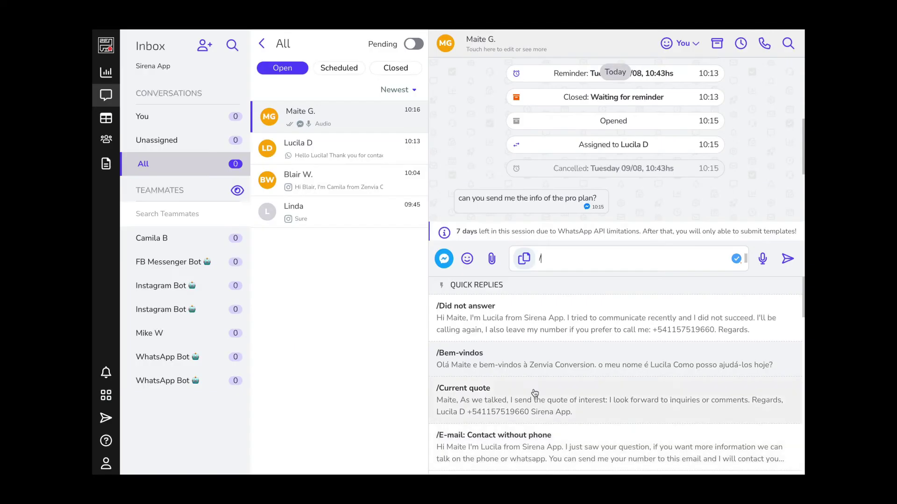
Step: Send the 'Did not answer' quick reply, then postpone the Instagram conversation with a 4-hour reminder
{"action": "left_click", "coordinate": [506, 335]}
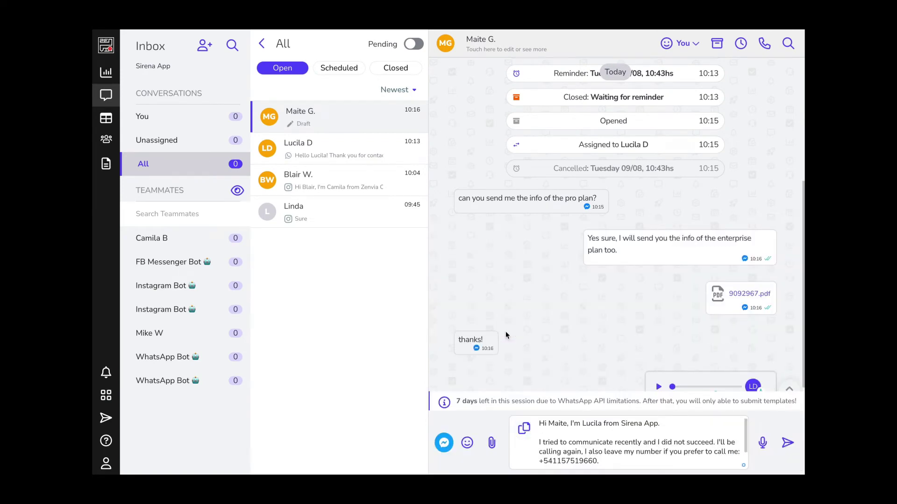
{"action": "left_click", "coordinate": [790, 444]}
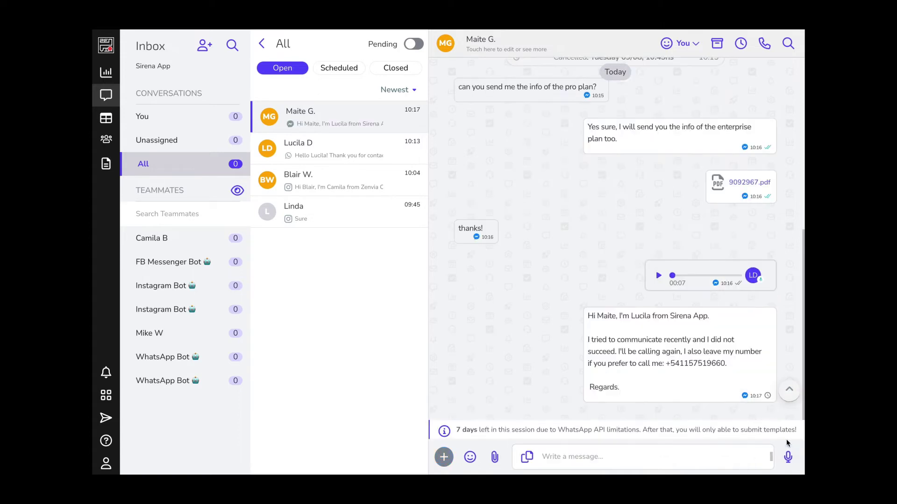
{"action": "left_click", "coordinate": [339, 166]}
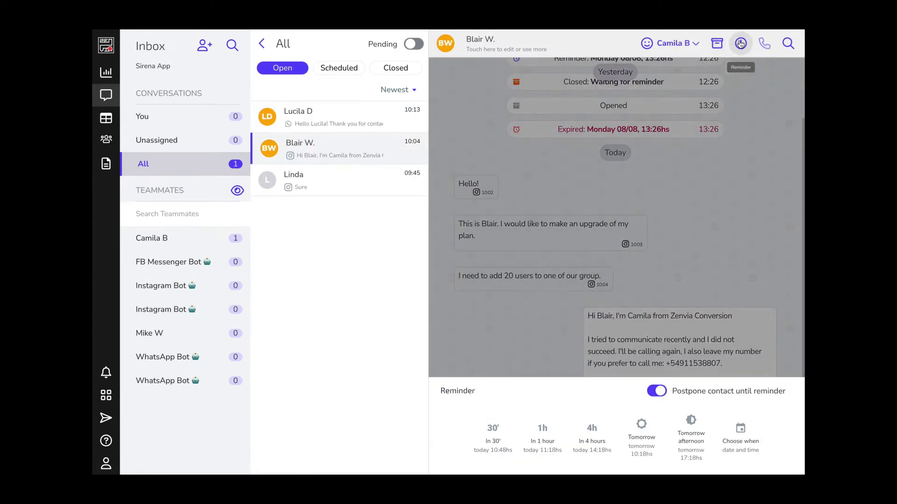
{"action": "left_click", "coordinate": [740, 43]}
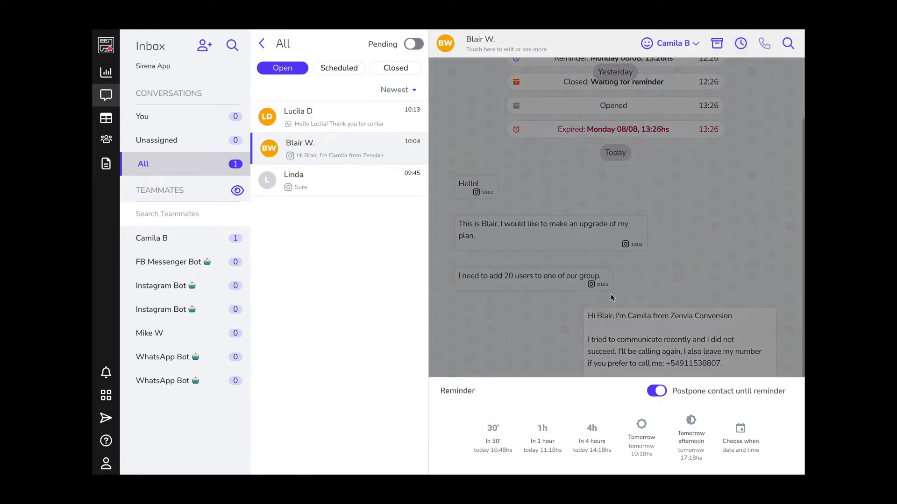
{"action": "left_click", "coordinate": [588, 435]}
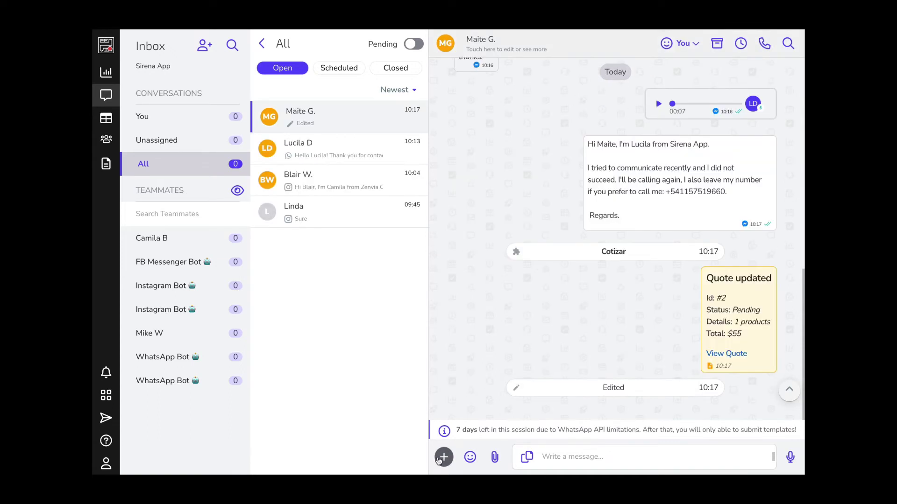
{"action": "left_click", "coordinate": [440, 460]}
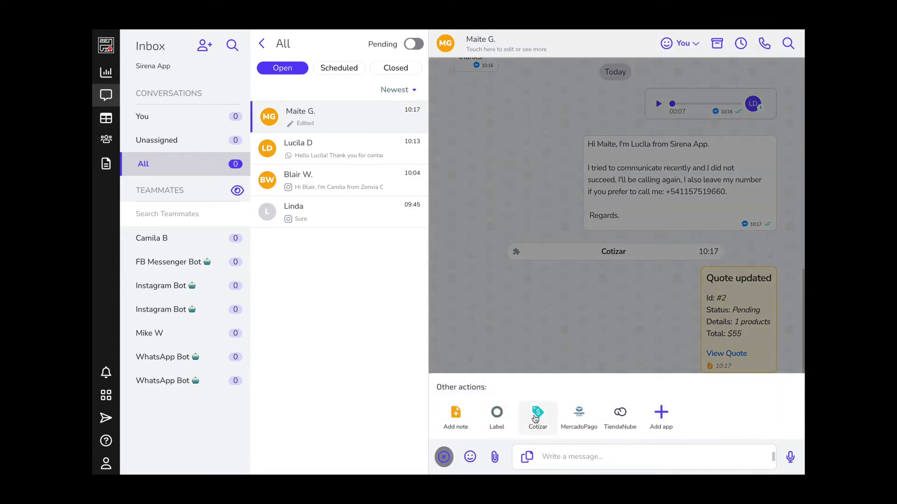
Step: Post a note asking the mentioned teammate to confirm the Enterprise Plan quote, and assign them the conversation
{"action": "left_click", "coordinate": [461, 415]}
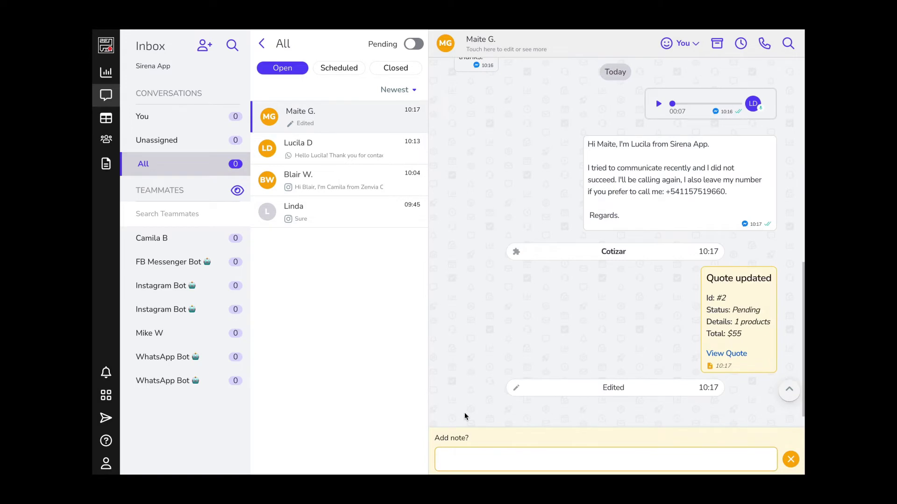
{"action": "left_click", "coordinate": [474, 460]}
{"action": "key", "text": "Return"}
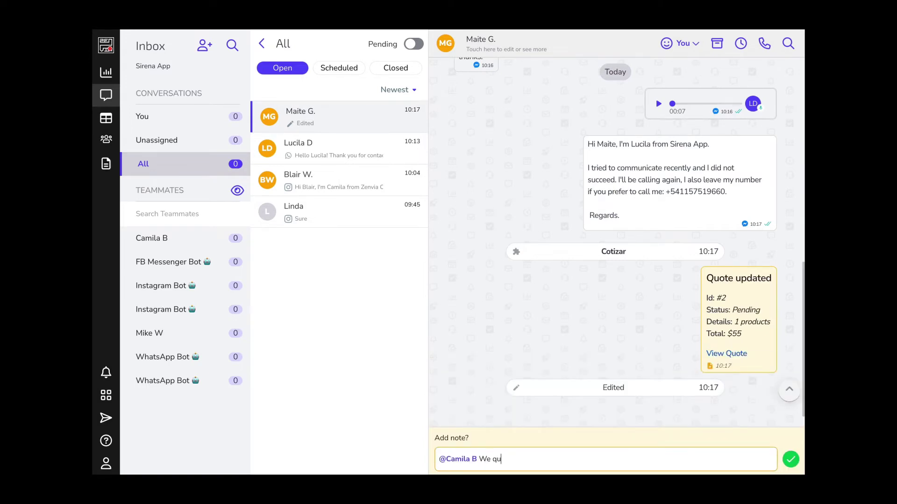
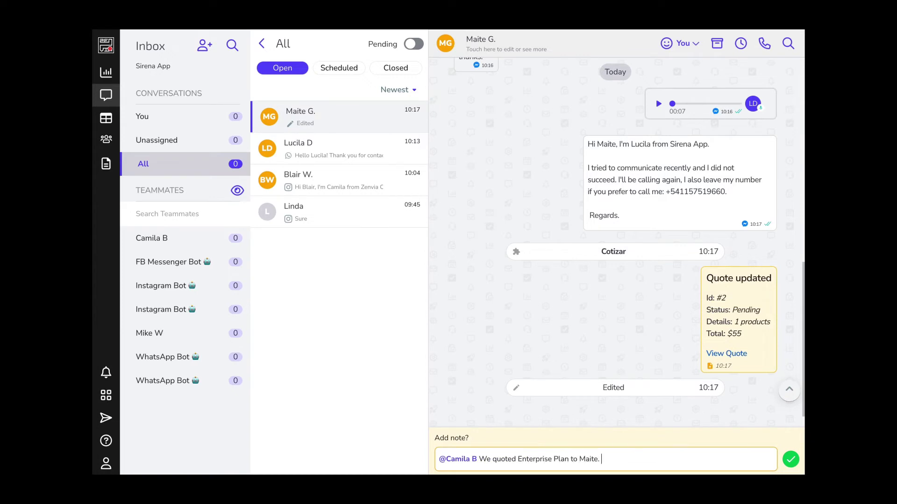
{"action": "type", "text": "Can you ask"}
{"action": "key", "text": "shift+Return"}
{"action": "type", "text": "her if she is o"}
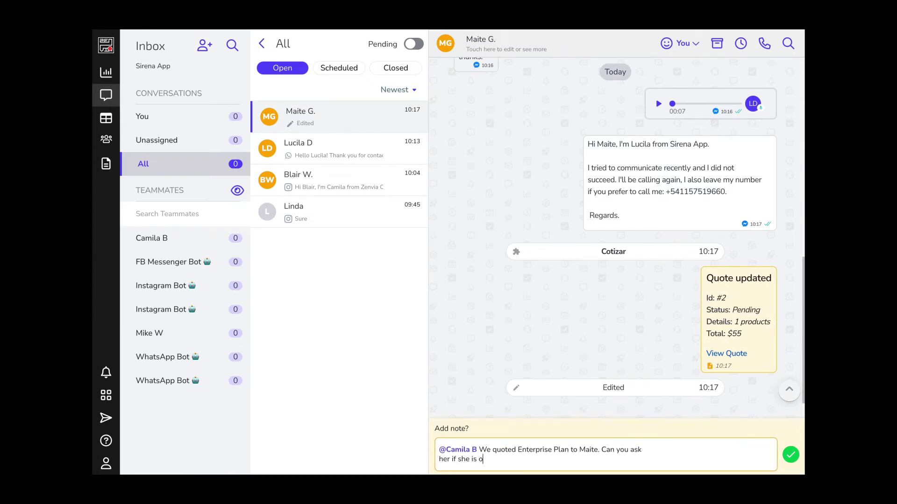
{"action": "type", "text": "k with it?"}
{"action": "key", "text": "shift+Return"}
{"action": "type", "text": "Thanks"}
{"action": "key", "text": "Return"}
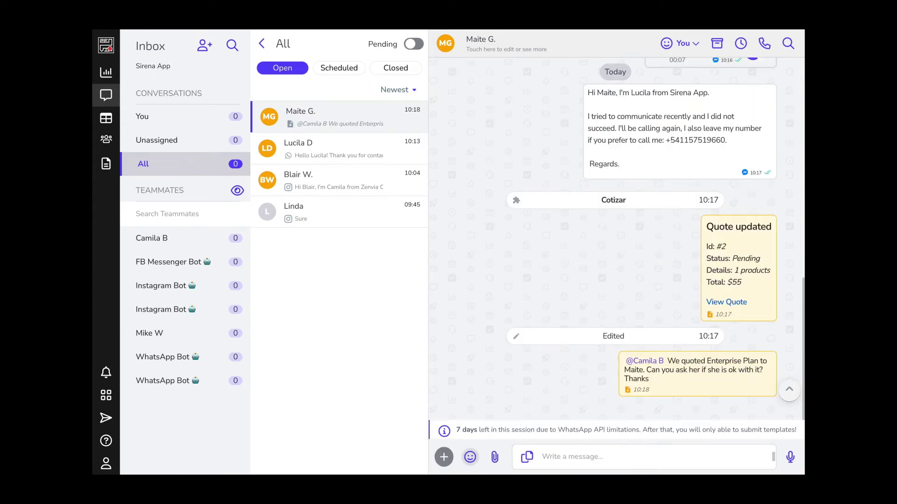
{"action": "left_click", "coordinate": [683, 43]}
{"action": "left_click", "coordinate": [618, 129]}
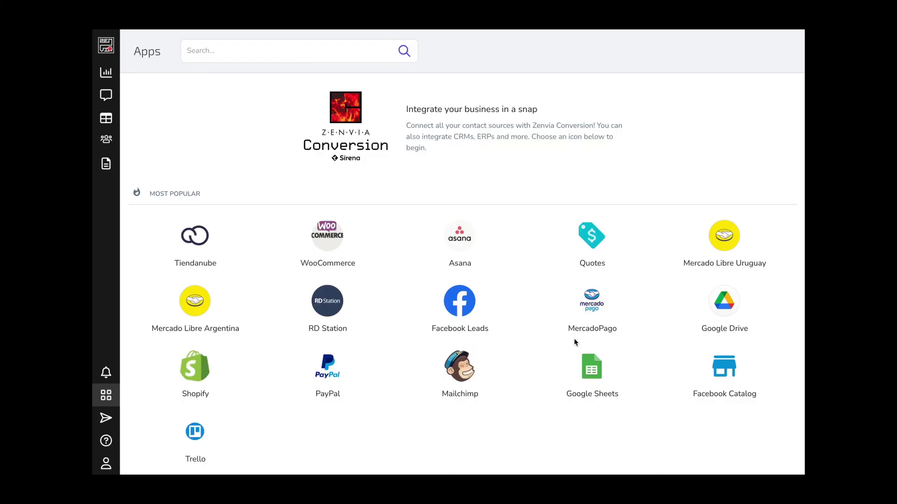
Step: Open the Shopify app's details in Apps and open its group selector
{"action": "scroll", "coordinate": [415, 343], "scroll_direction": "down", "scroll_amount": 1}
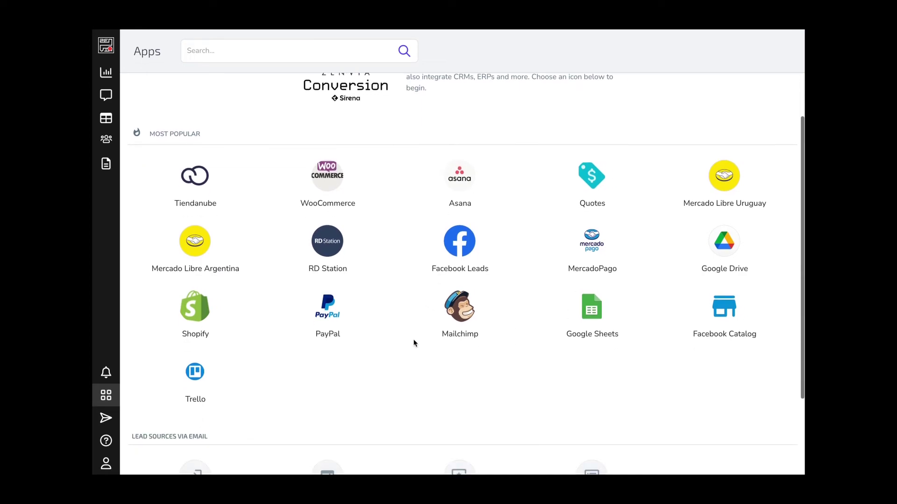
{"action": "left_click", "coordinate": [199, 312]}
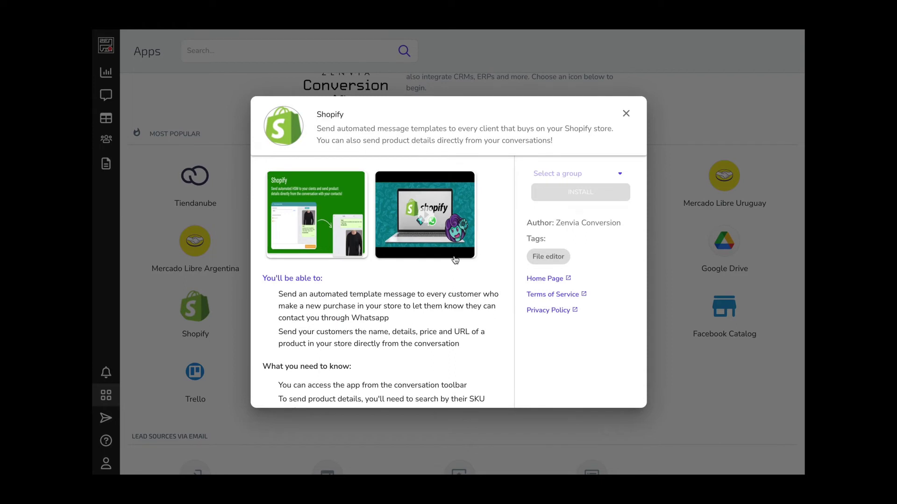
{"action": "scroll", "coordinate": [478, 328], "scroll_direction": "down", "scroll_amount": 3}
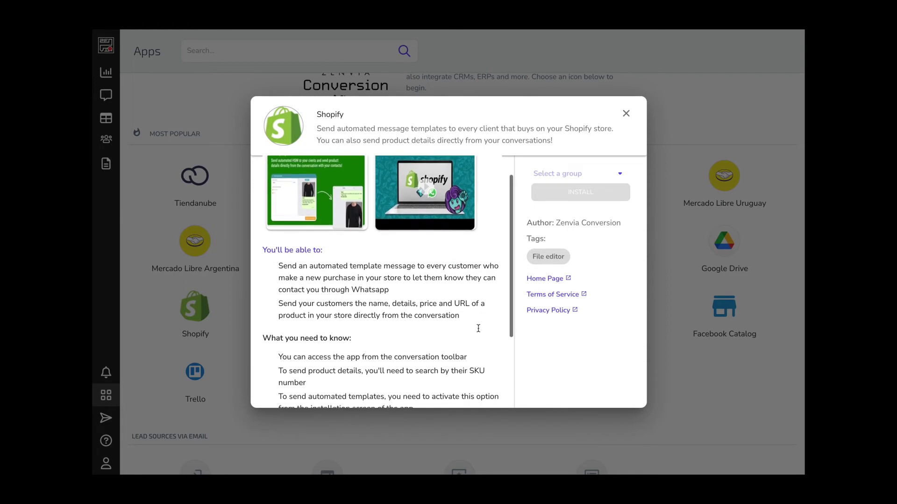
{"action": "left_click", "coordinate": [540, 176]}
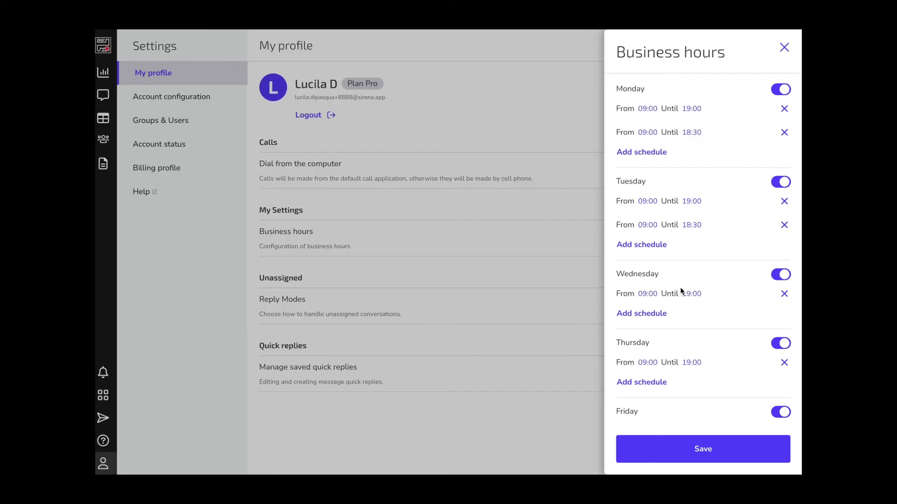
Step: Make Monday's second business-hours range end at 19:30, then go to Billing profile settings
{"action": "left_click", "coordinate": [690, 133]}
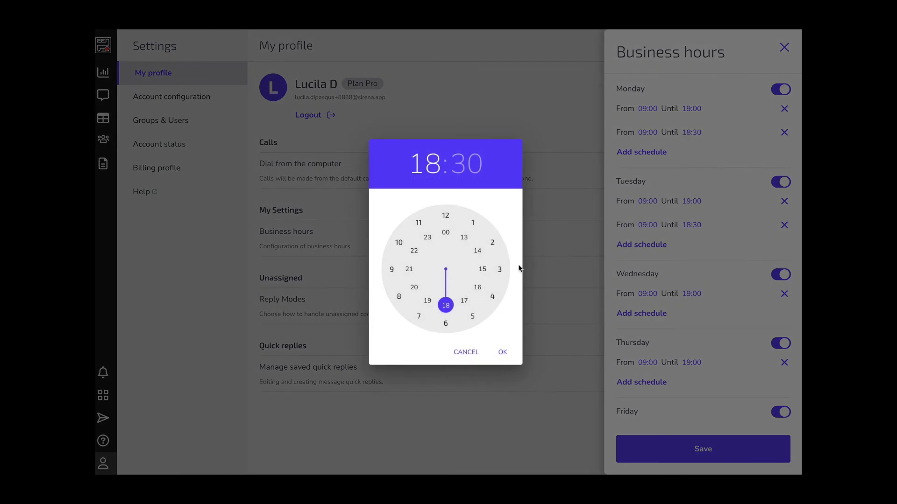
{"action": "left_click", "coordinate": [427, 300]}
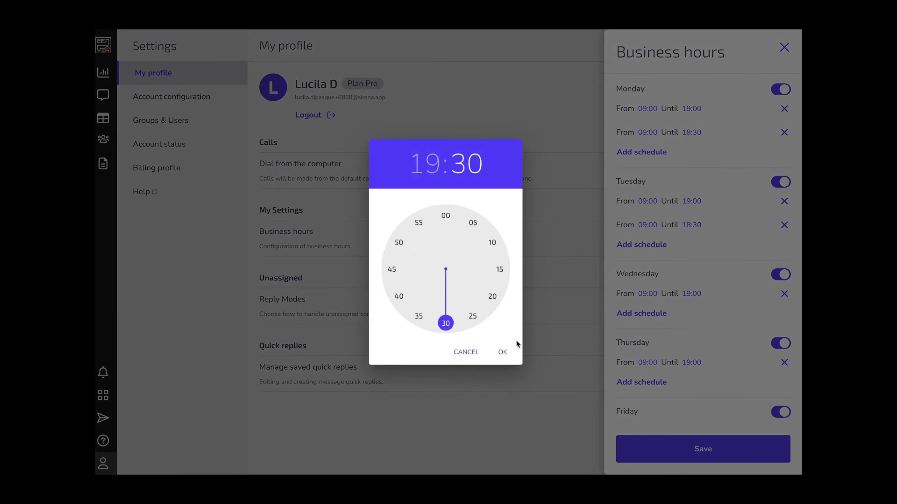
{"action": "left_click", "coordinate": [503, 353]}
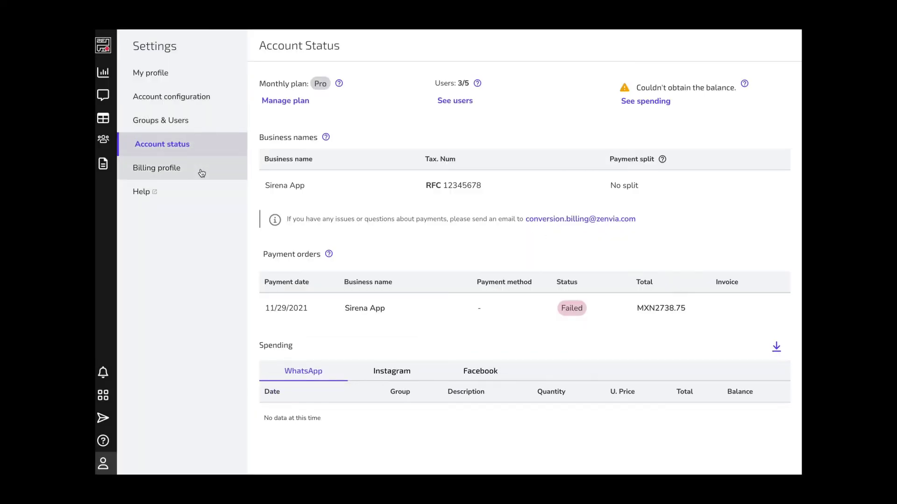
{"action": "left_click", "coordinate": [157, 167]}
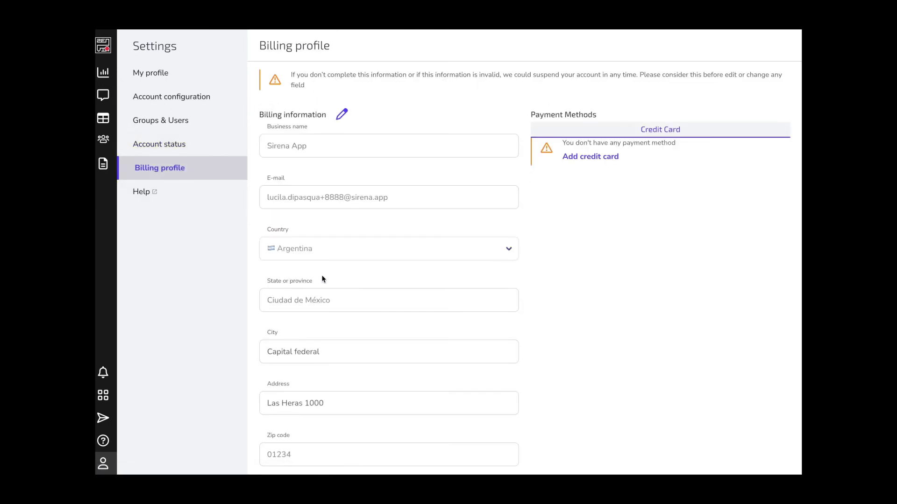